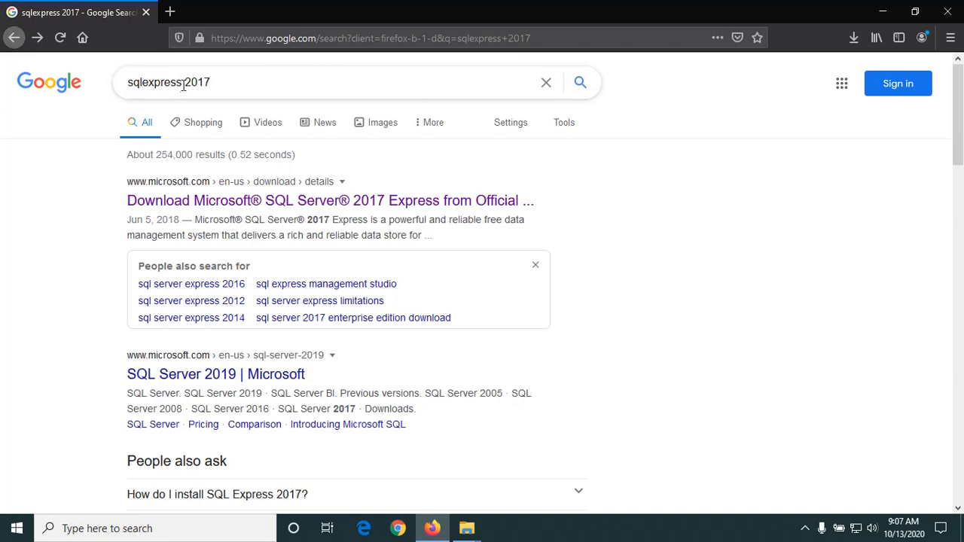
Open Microsoft's SQL Server 2017 Express download page from the search results and request the English download
left_click(322, 204)
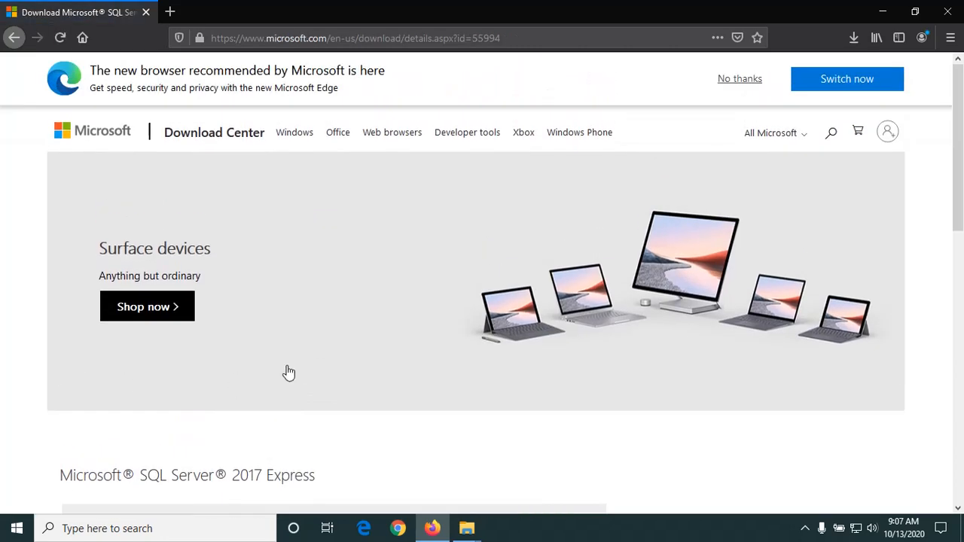
scroll(288, 373, "down", 4)
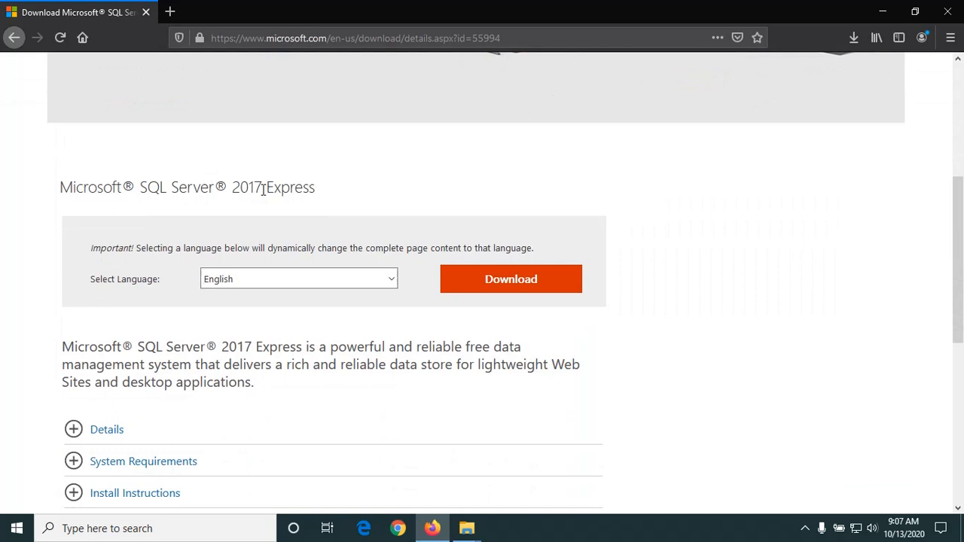
left_click_drag(262, 189, 293, 193)
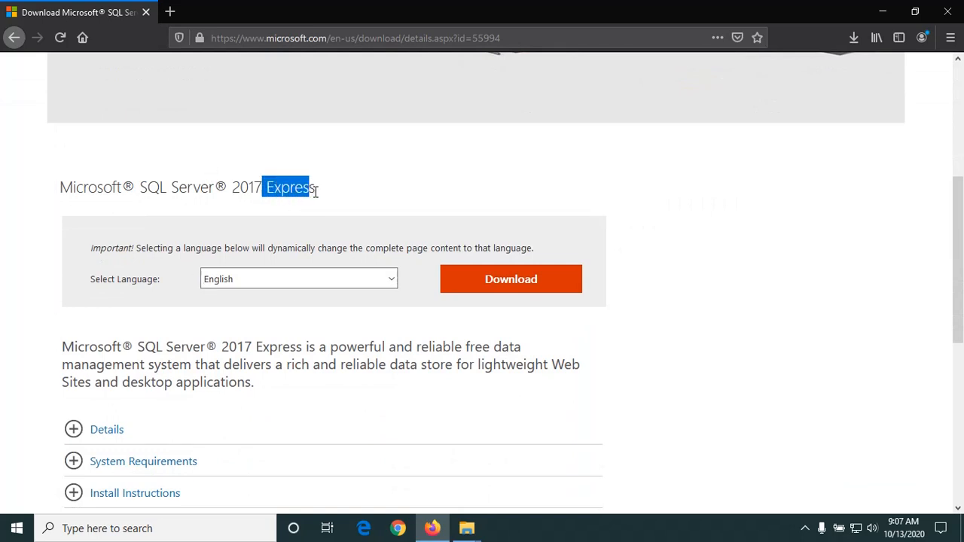
left_click(314, 190)
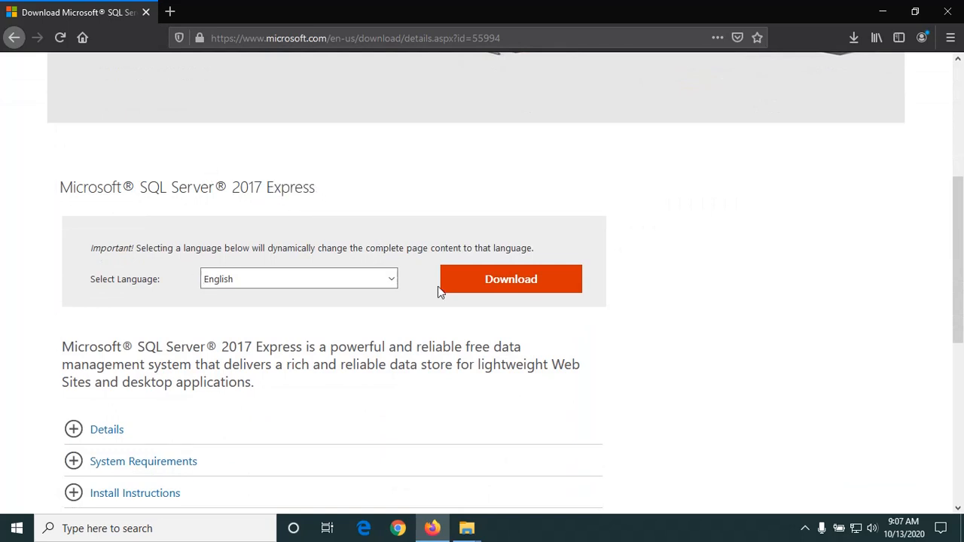
left_click(498, 283)
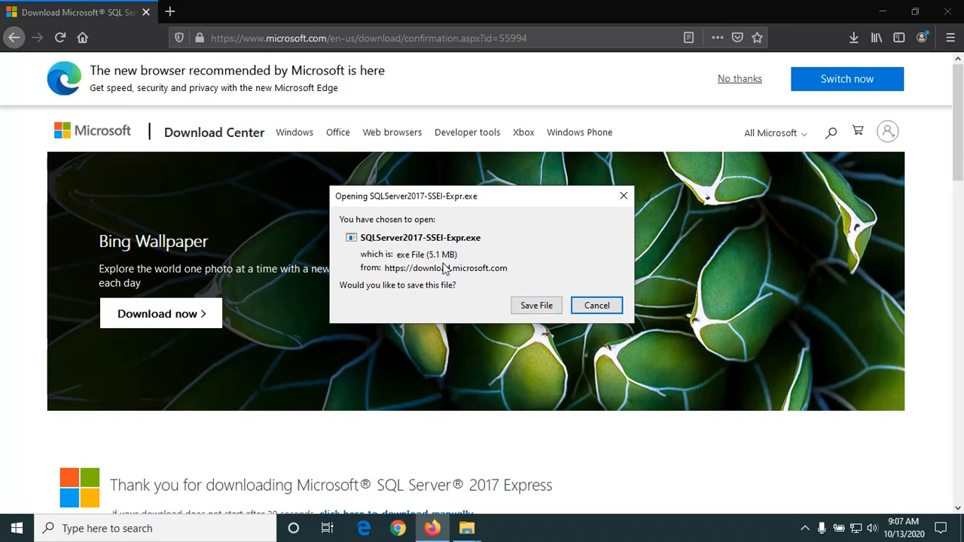
Dismiss the save prompt for SQLServer2017-SSEI-Expr.exe
left_click(854, 36)
left_click(675, 6)
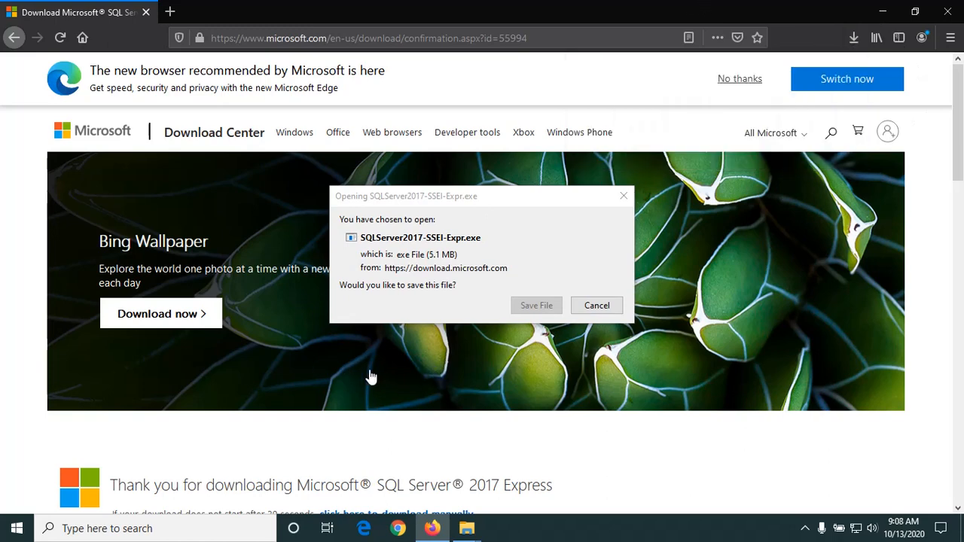
left_click(603, 305)
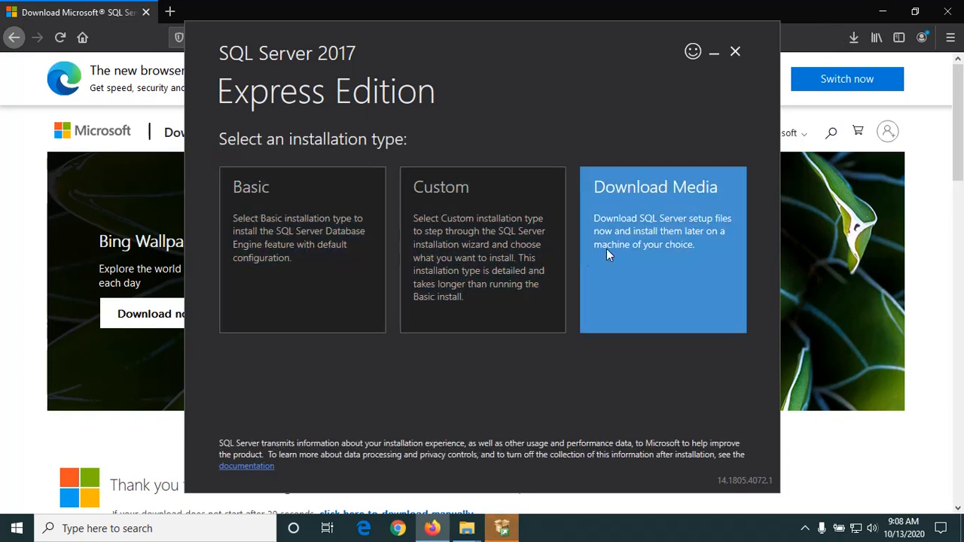
Choose the Custom installation type and start the install with C:\SQLServer2017Media as the media location
left_click(463, 260)
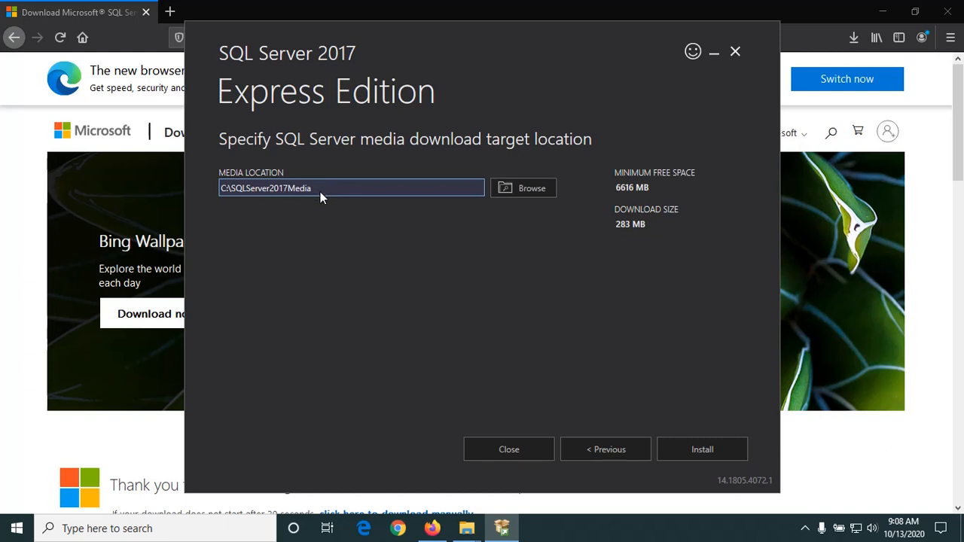
left_click(721, 449)
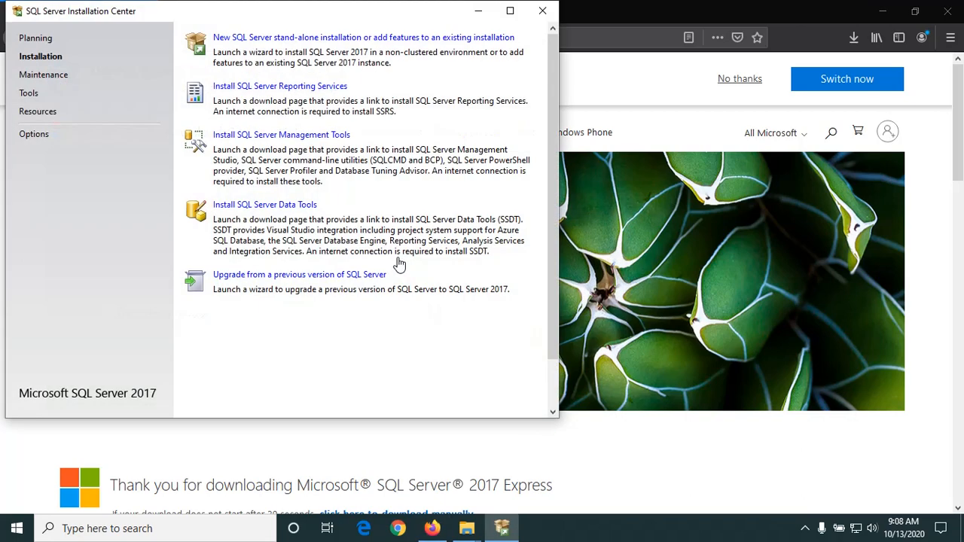
Reposition the SQL Server Installation Center window and minimize the browser and file windows around it
left_click_drag(322, 17, 450, 93)
left_click(882, 11)
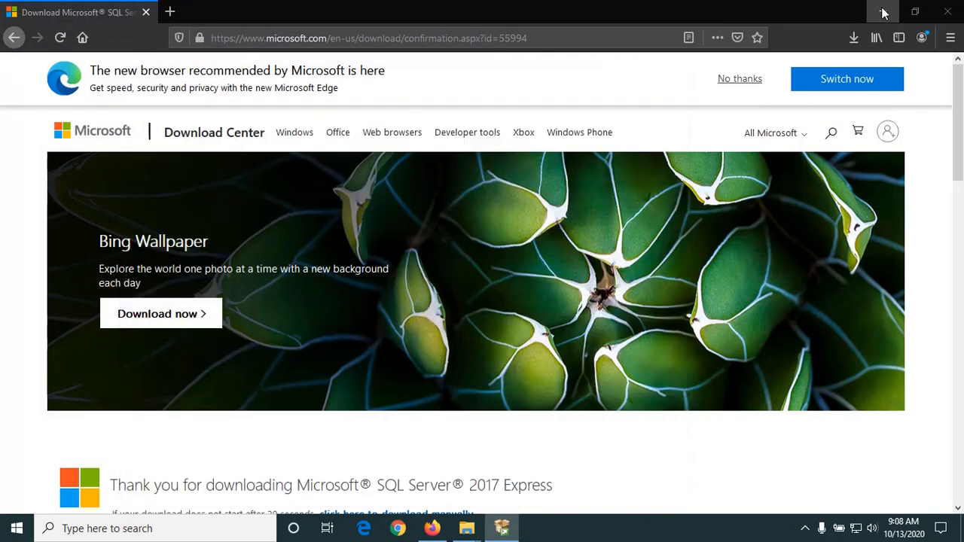
left_click(882, 11)
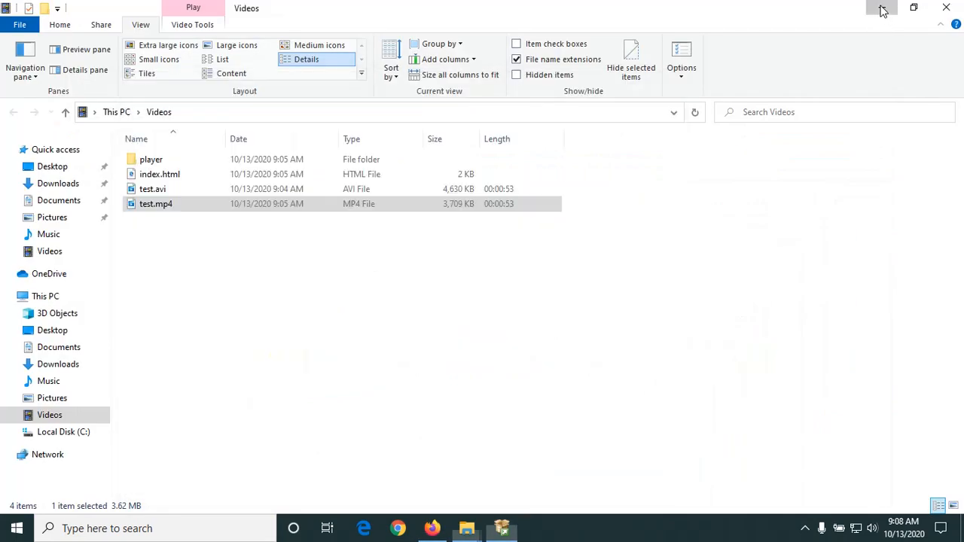
left_click(882, 9)
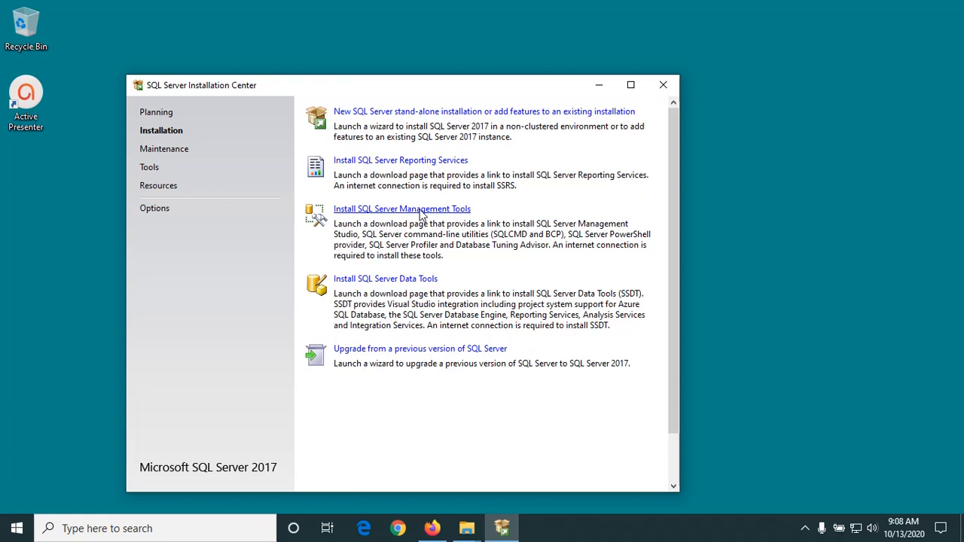
Start a new SQL Server stand-alone installation and accept the license terms
left_click(462, 113)
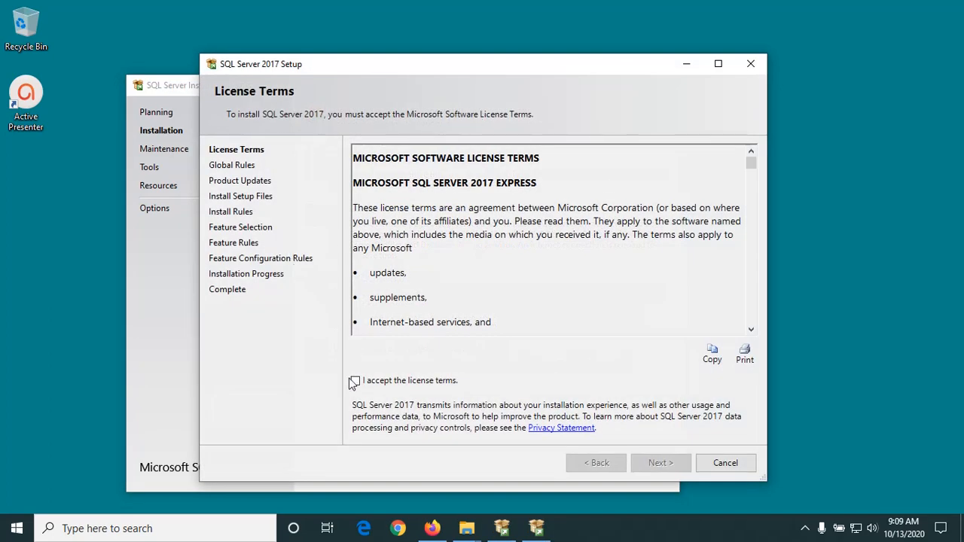
left_click(353, 381)
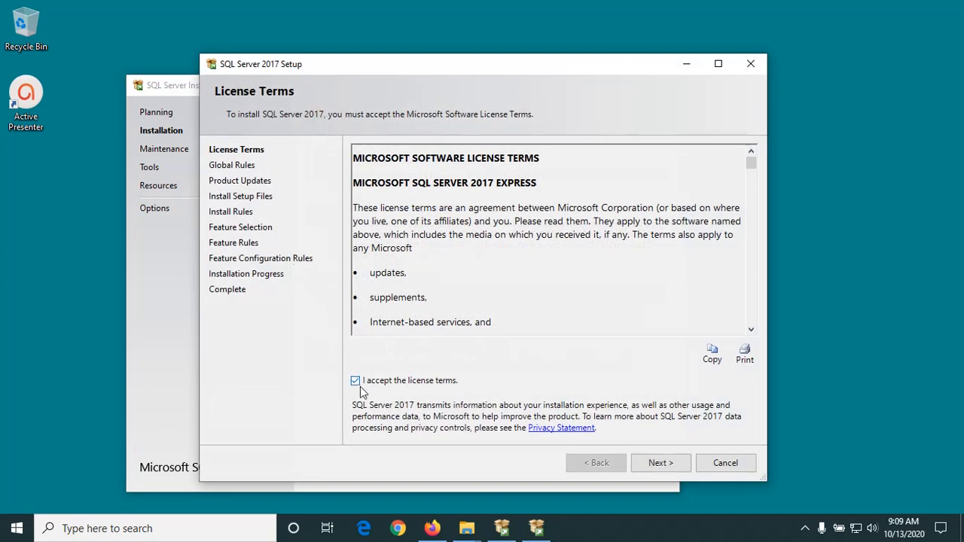
left_click(654, 462)
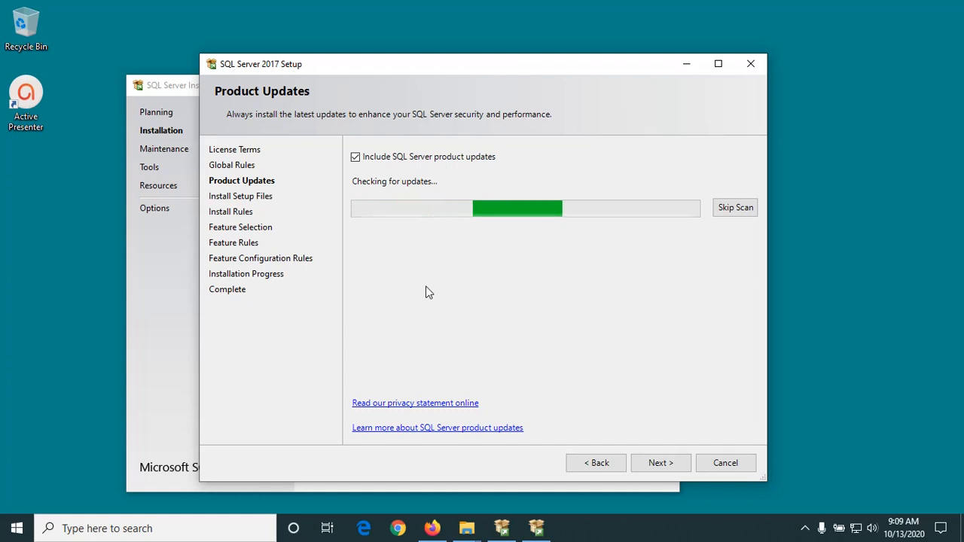
Continue past the product updates and install rules, keeping the preselected Express features and the default instance root directory
left_click(659, 463)
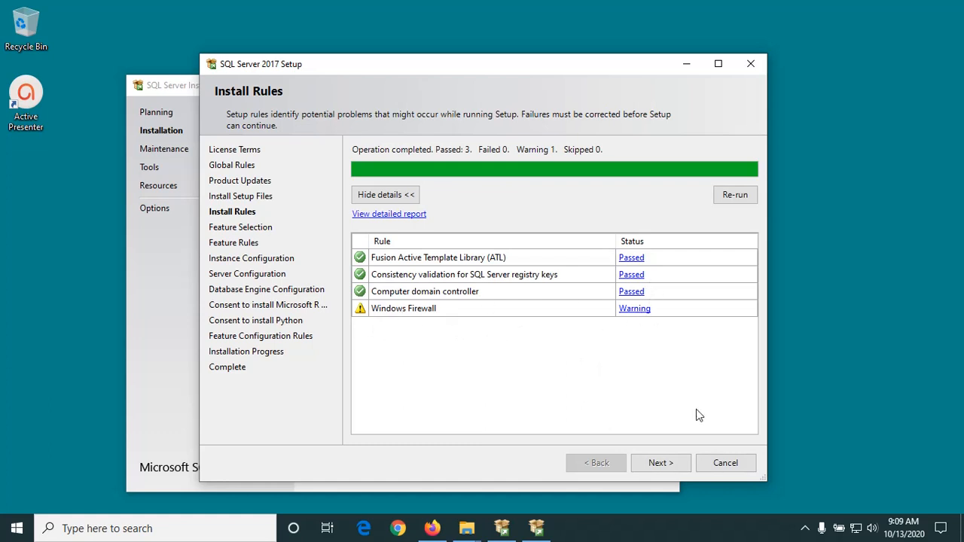
left_click(660, 463)
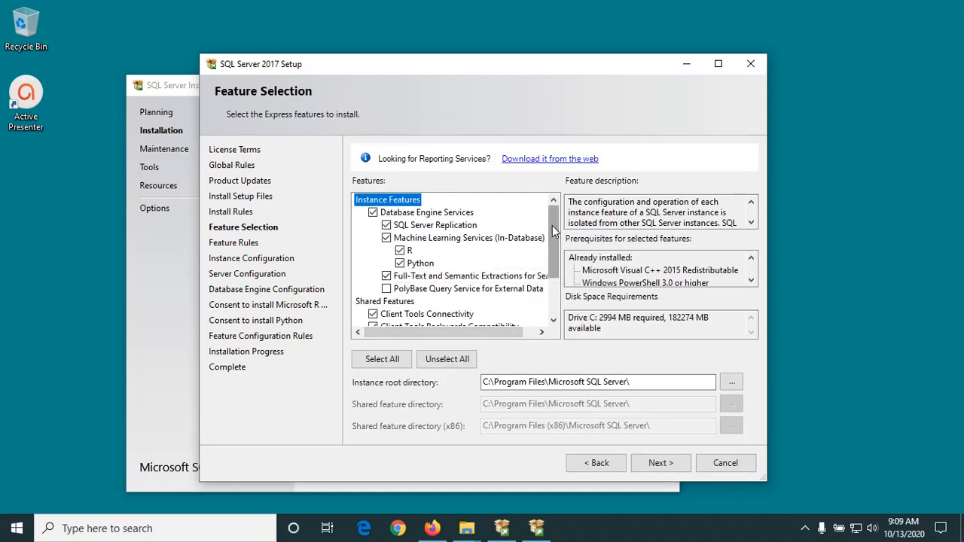
left_click_drag(553, 226, 555, 205)
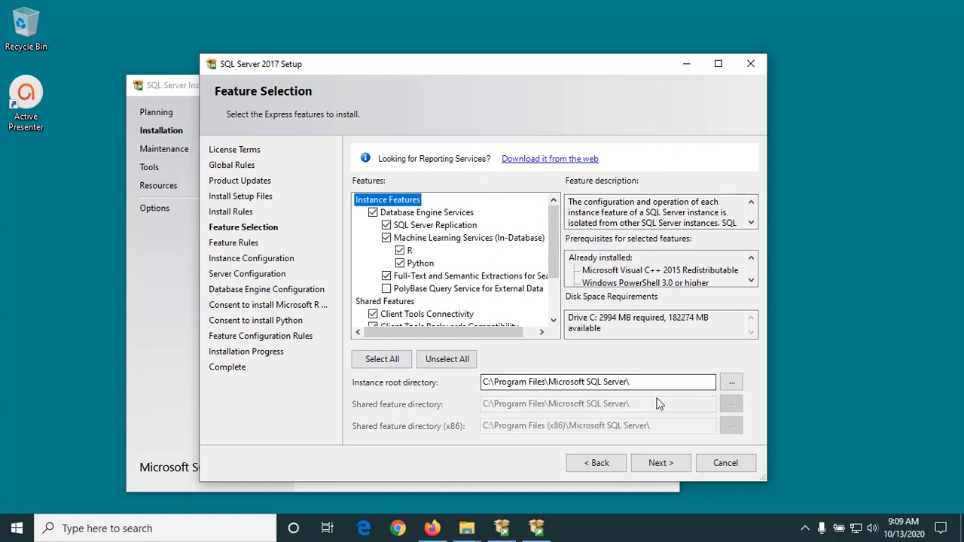
left_click(663, 462)
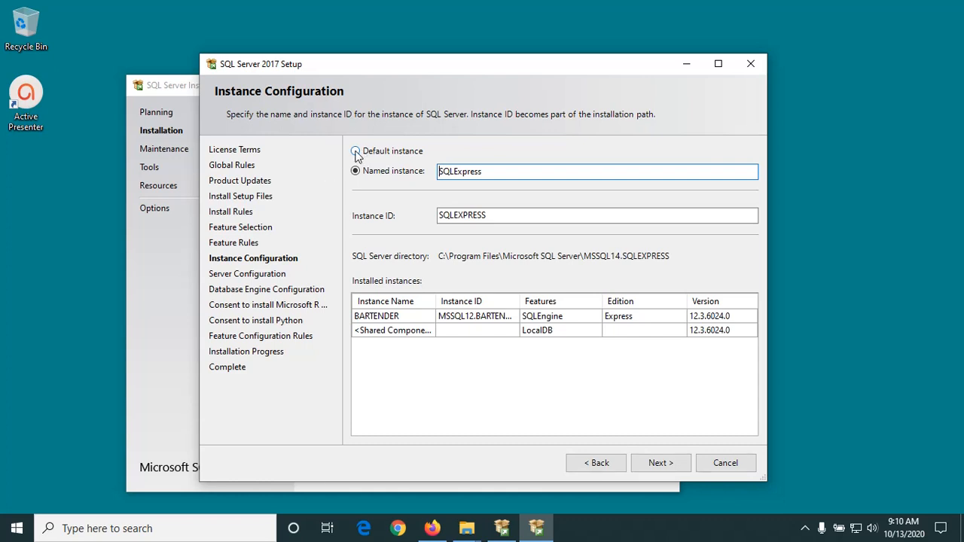
Configure a default instance with the instance ID MSSQLSERVER and keep the default service accounts
left_click(357, 152)
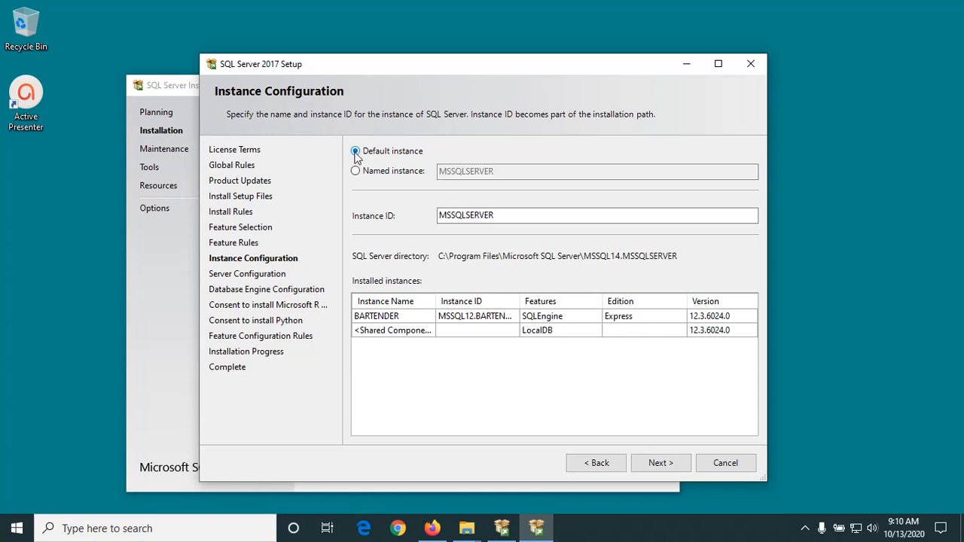
left_click(356, 173)
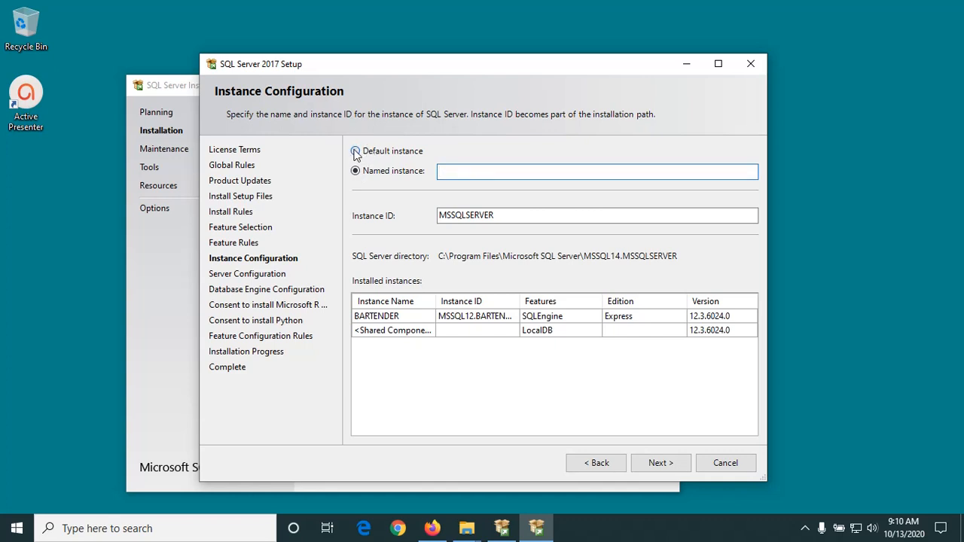
left_click(356, 151)
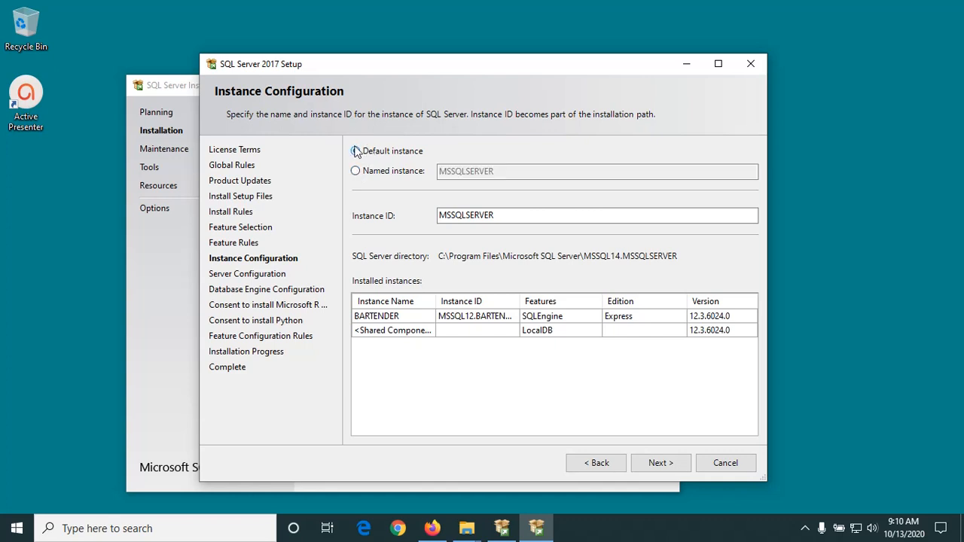
double_click(517, 222)
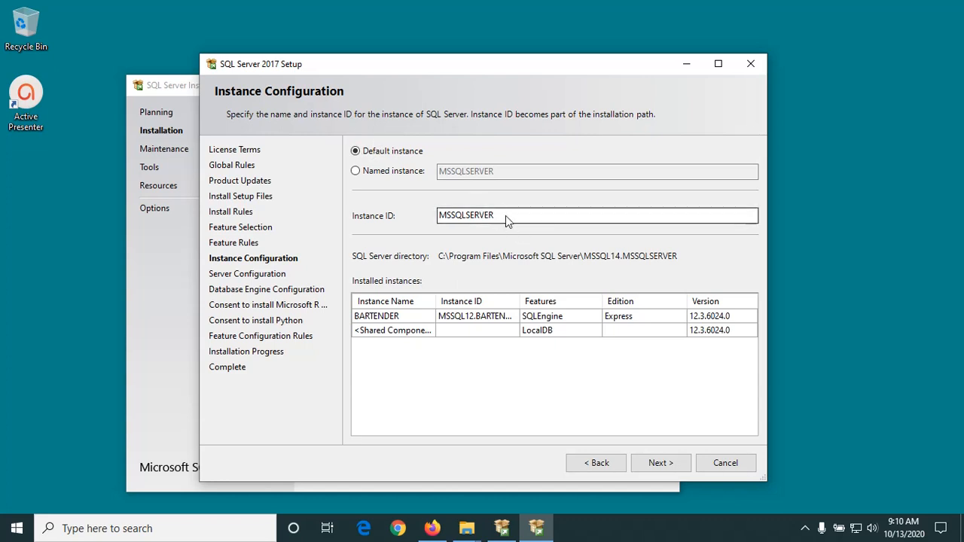
left_click(512, 220)
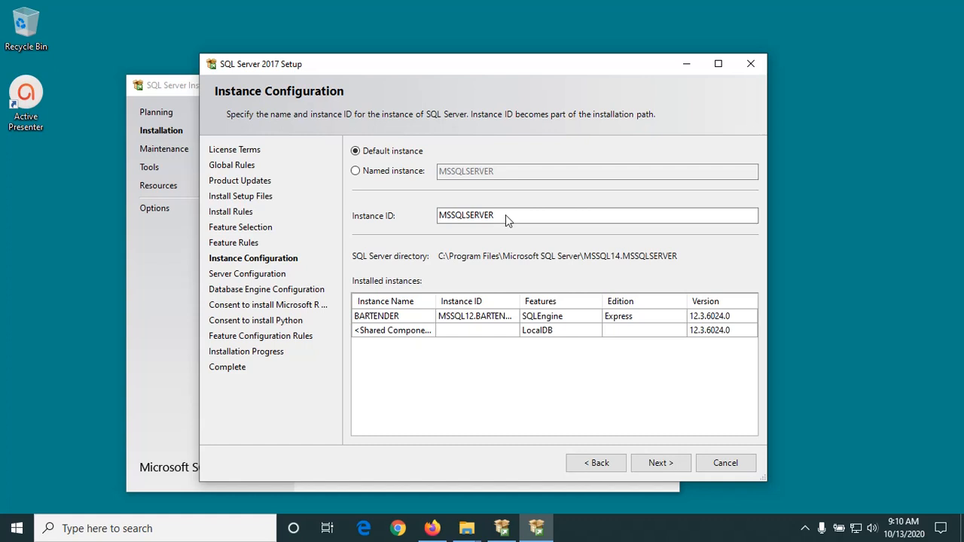
left_click_drag(505, 214, 412, 226)
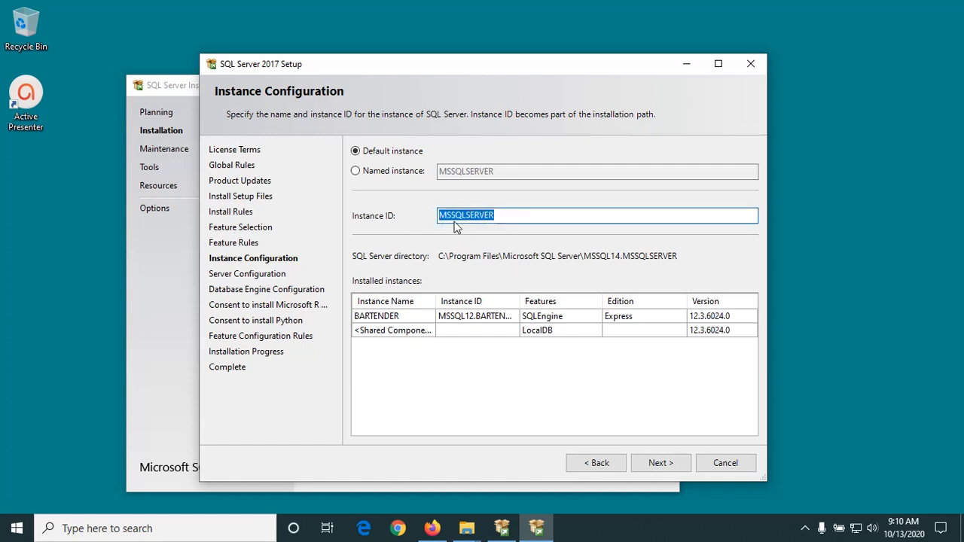
left_click(506, 215)
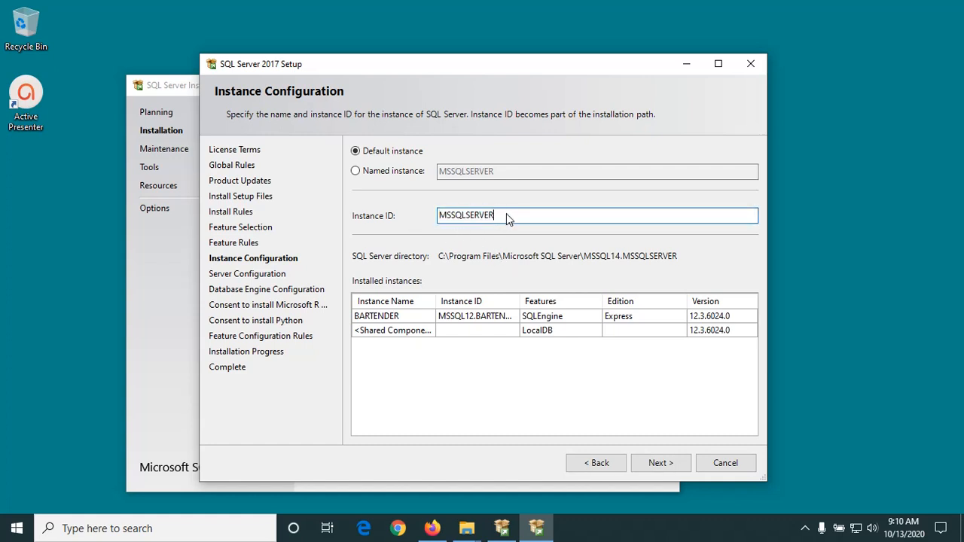
left_click(661, 465)
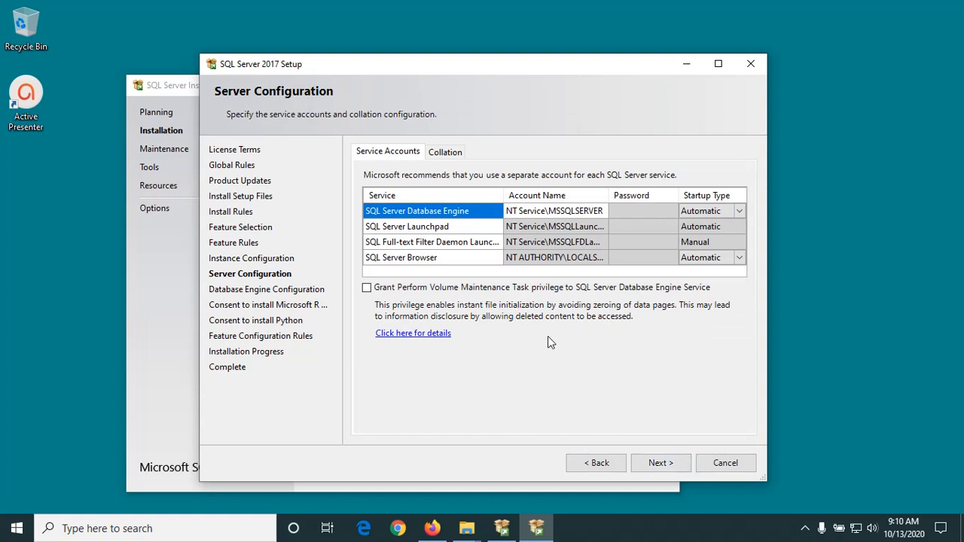
left_click(663, 465)
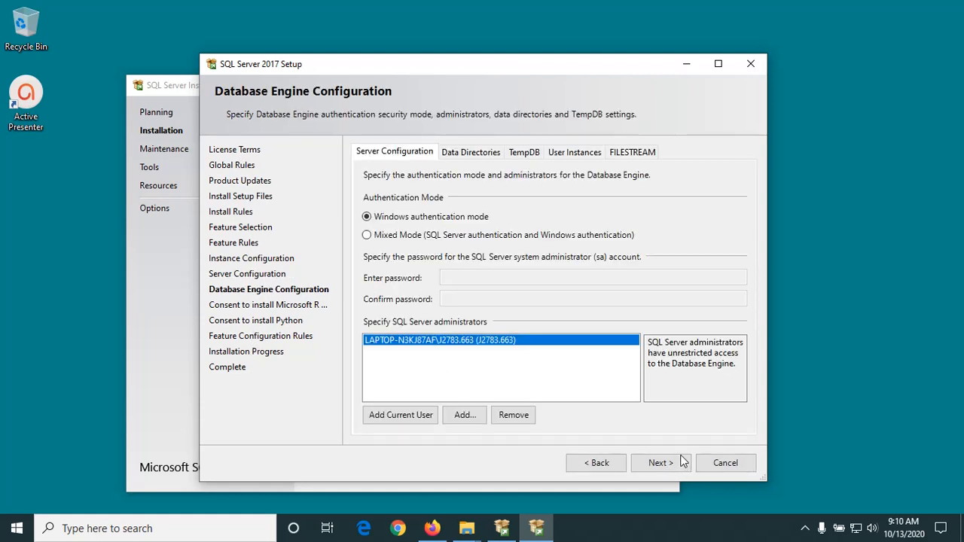
Set the database engine to Mixed Mode authentication and enter and confirm the sa account password
left_click(368, 237)
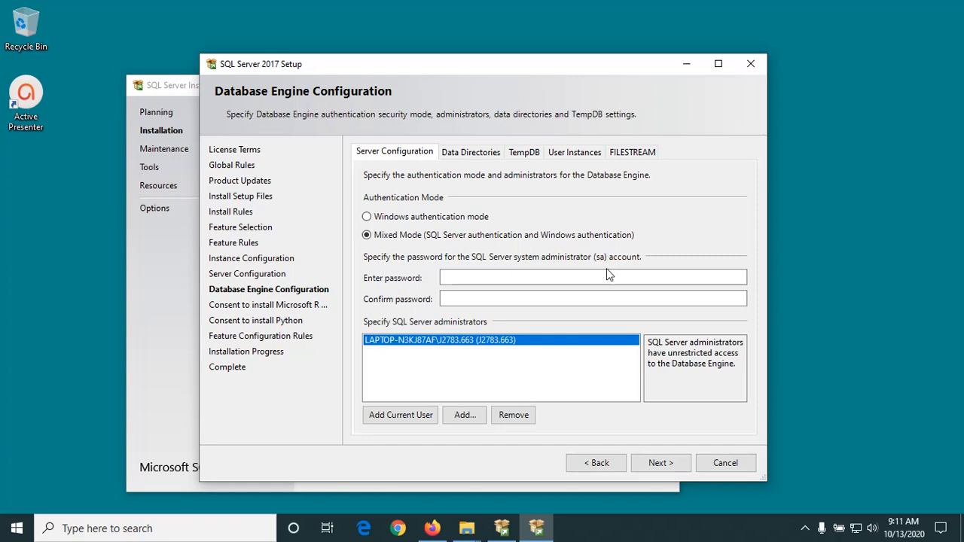
left_click(489, 277)
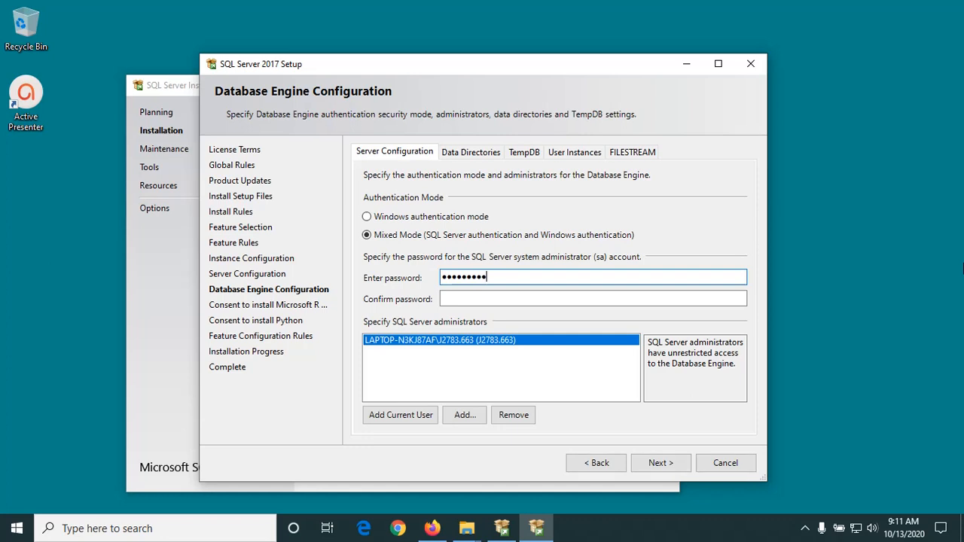
key("Tab")
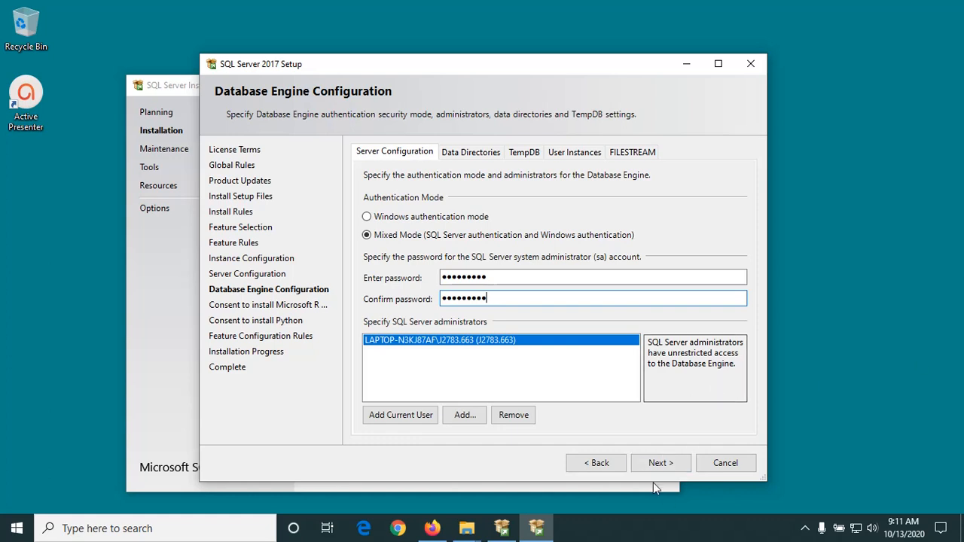
left_click(660, 459)
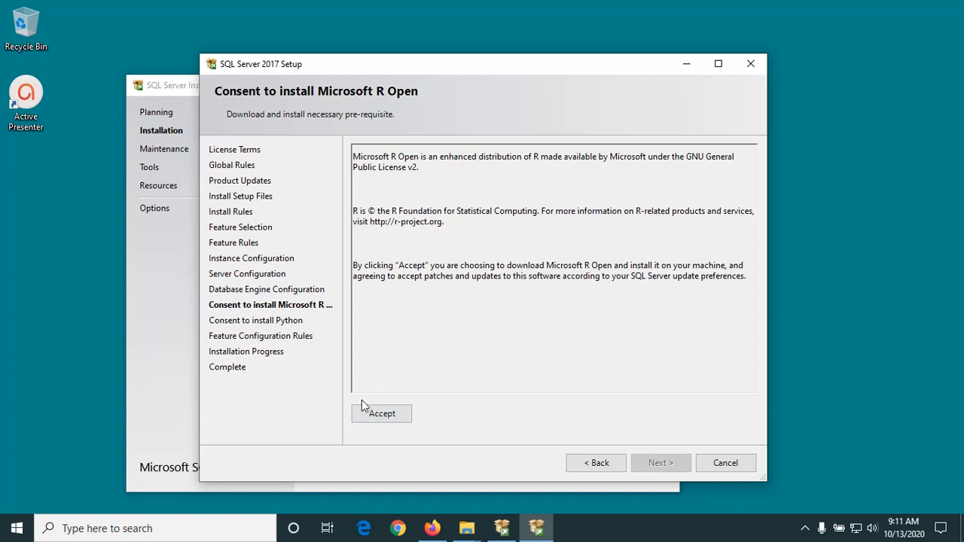
Consent to installing Microsoft R Open and Python and let the installation begin
left_click(383, 416)
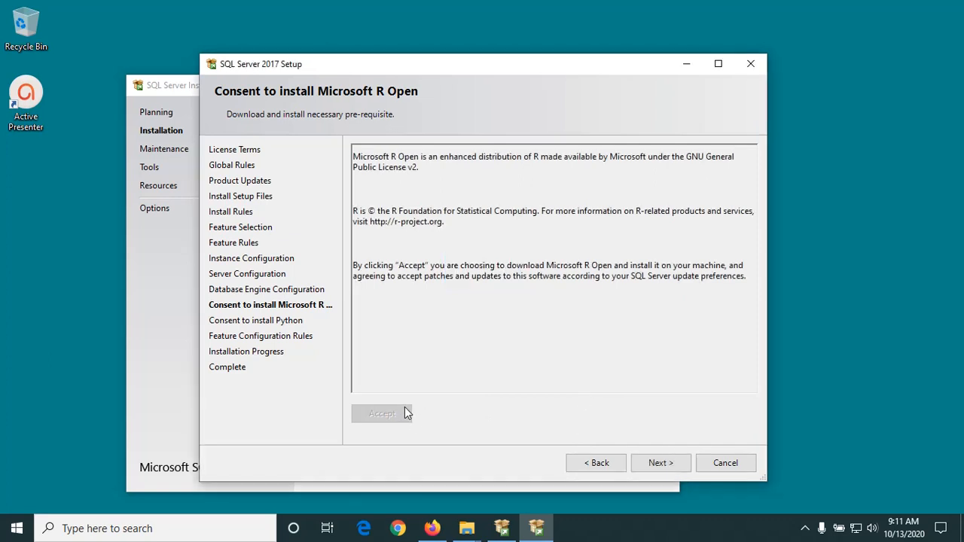
left_click(664, 462)
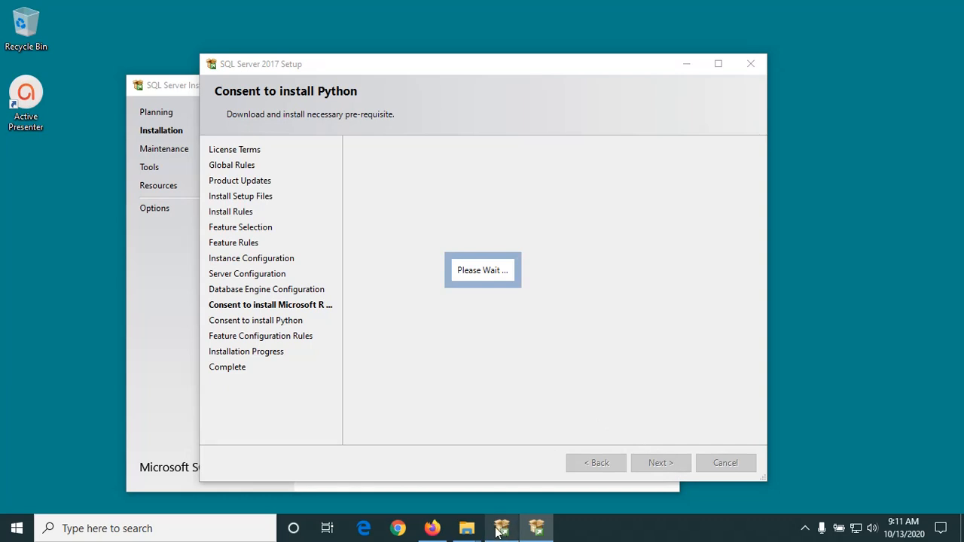
mouse_move(496, 534)
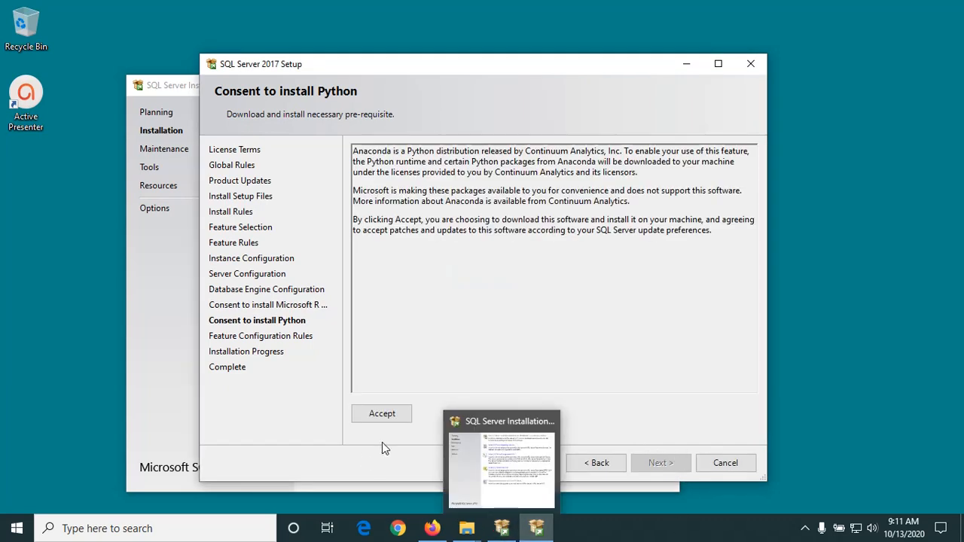
left_click(381, 416)
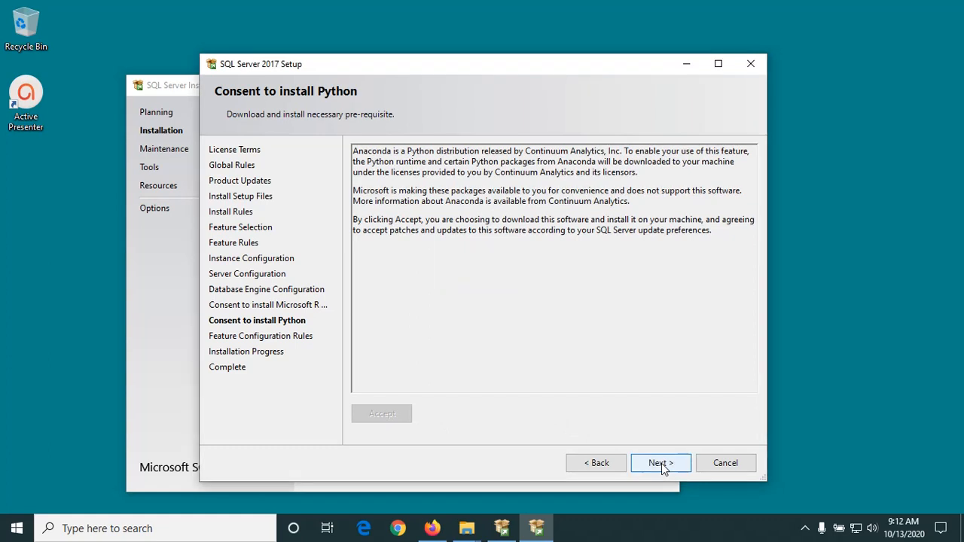
left_click(661, 463)
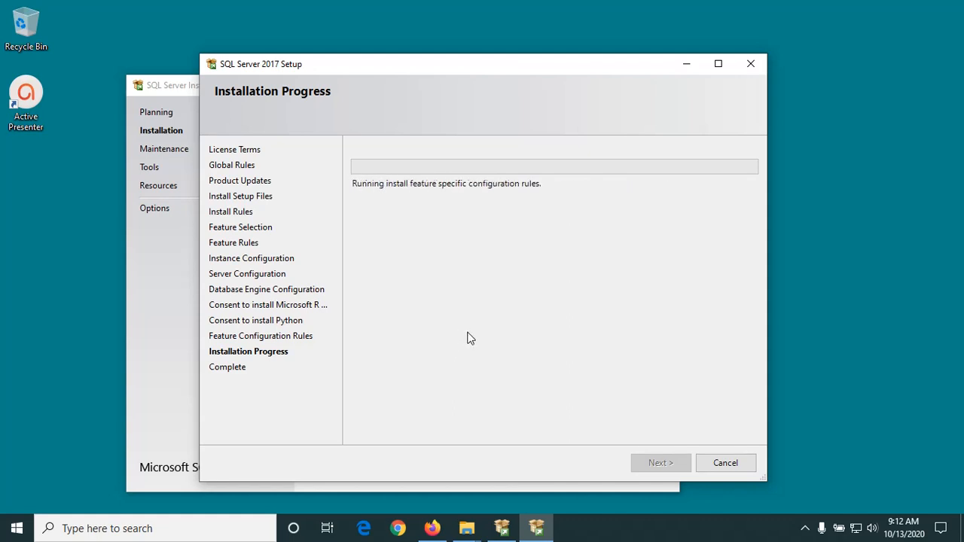
key("alt+Tab")
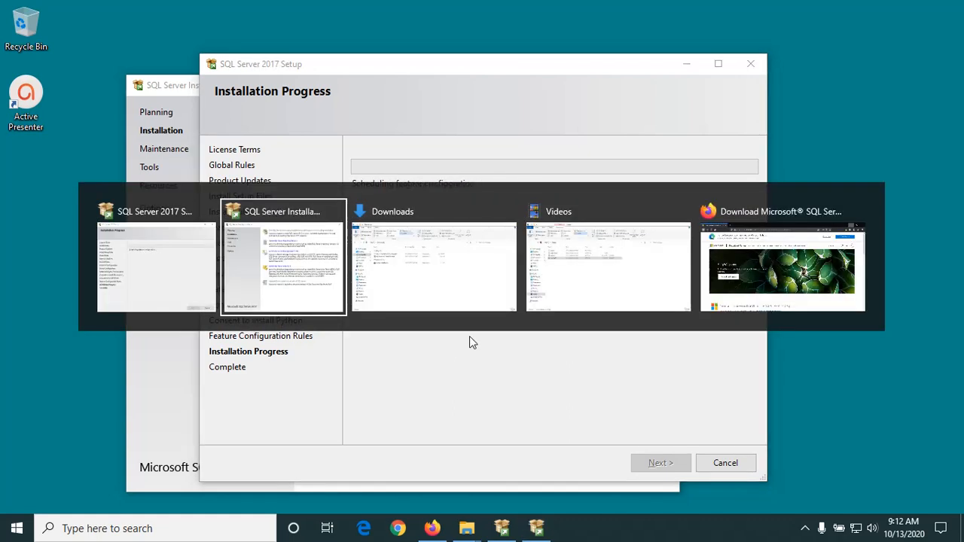
key("Tab")
key("Tab")
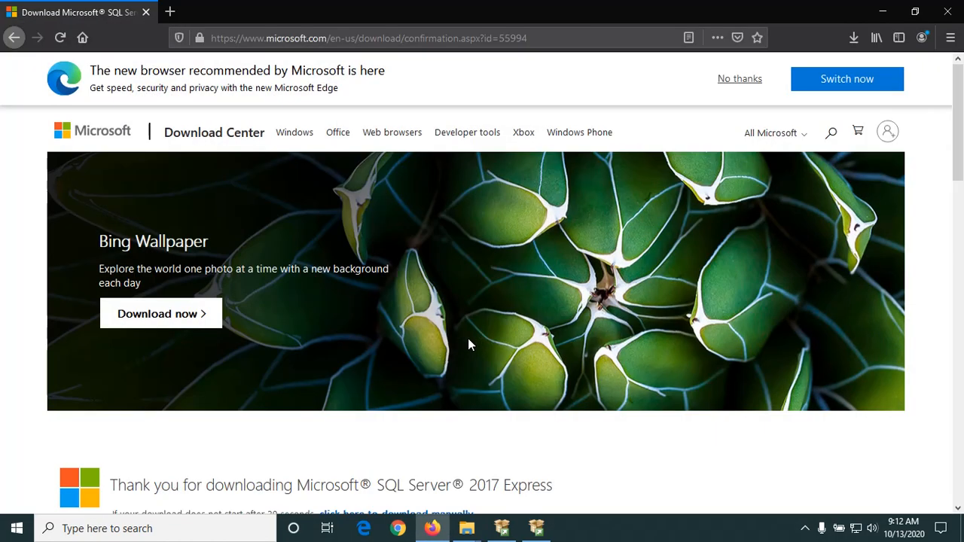
left_click(881, 12)
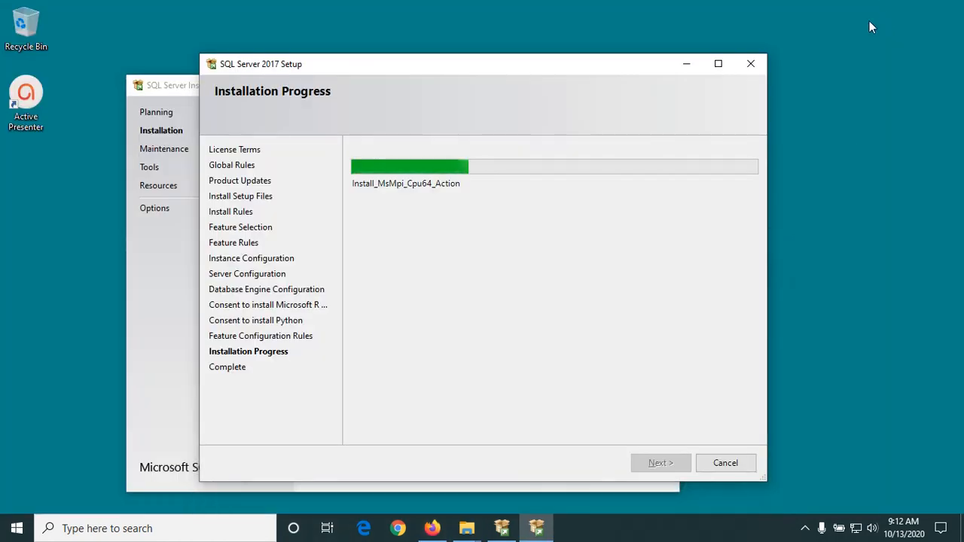